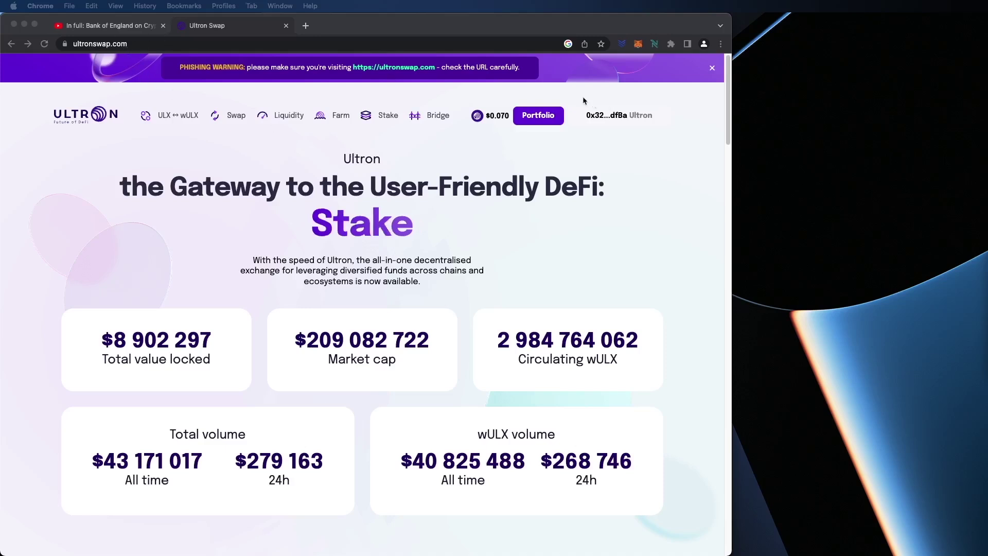
Step: Convert 96.25 ULX to wULX, confirm it in MetaMask, then go to the Stake page
left_click(621, 118)
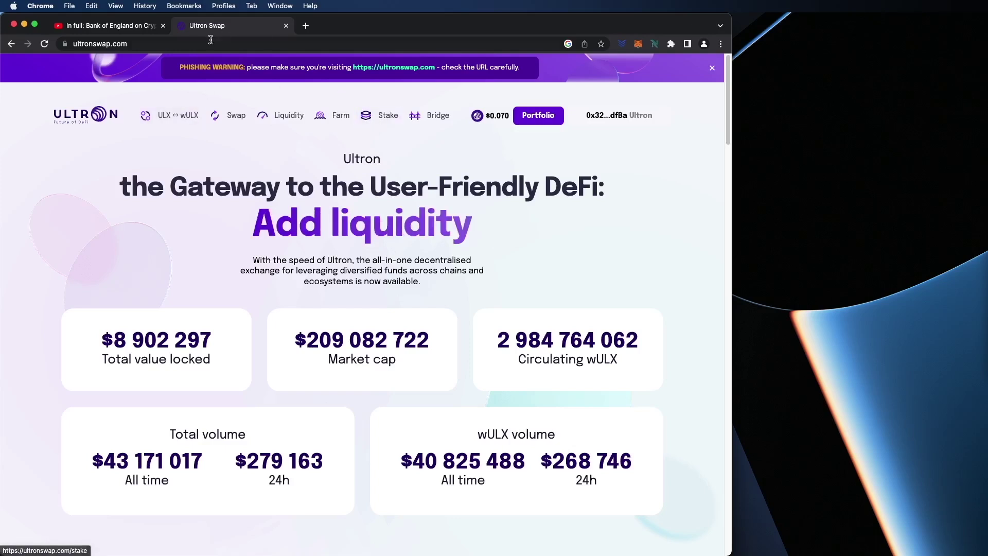
left_click(179, 121)
left_click(344, 229)
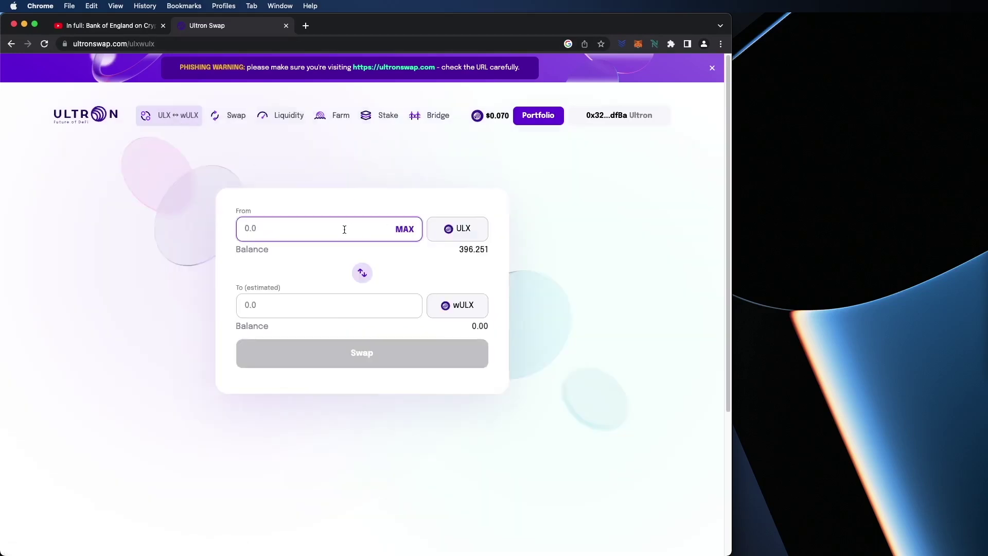
type("96")
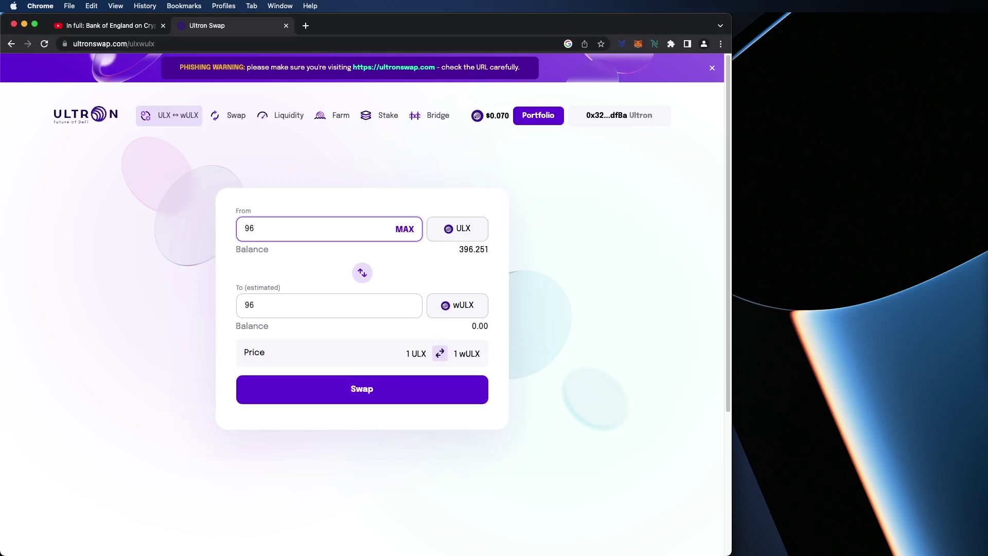
type(".251")
left_click(383, 395)
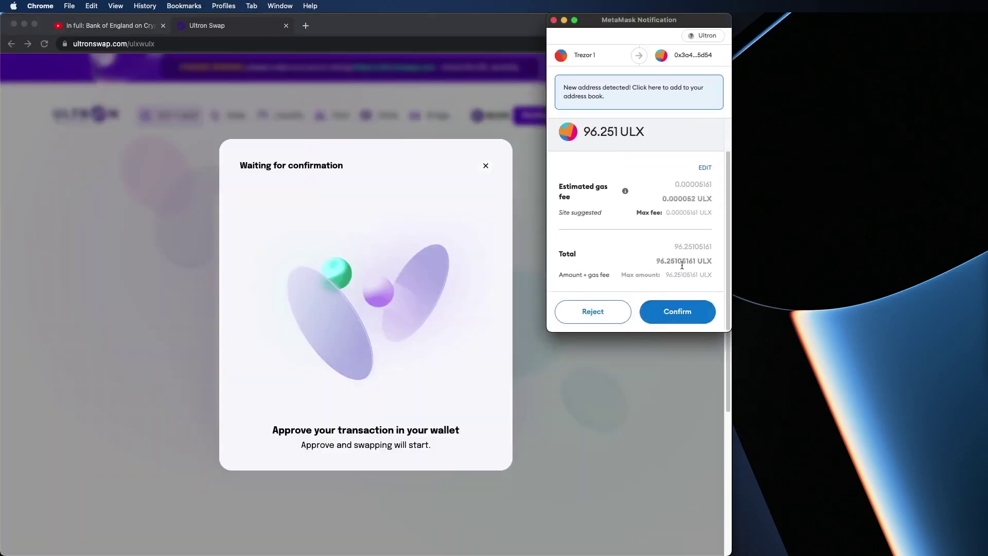
left_click(688, 315)
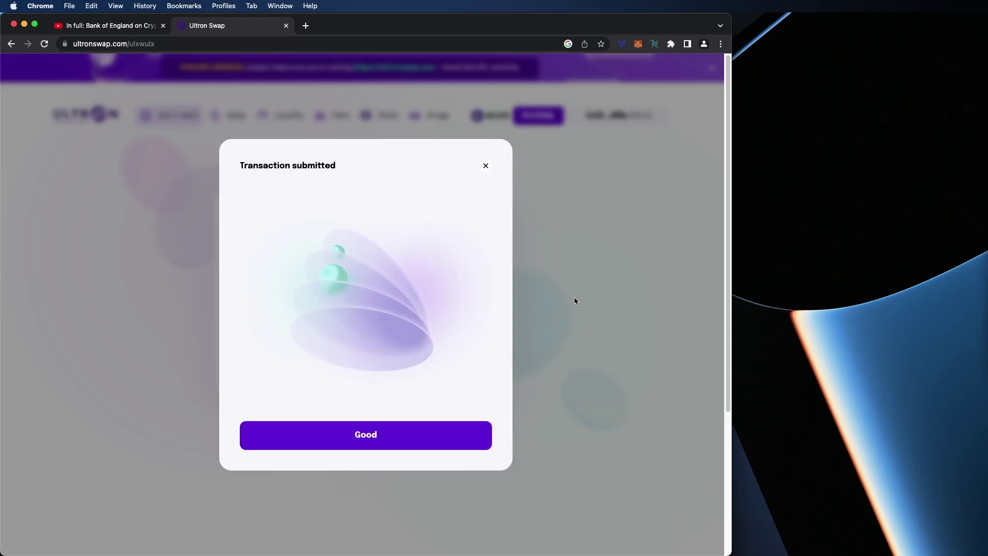
left_click(389, 444)
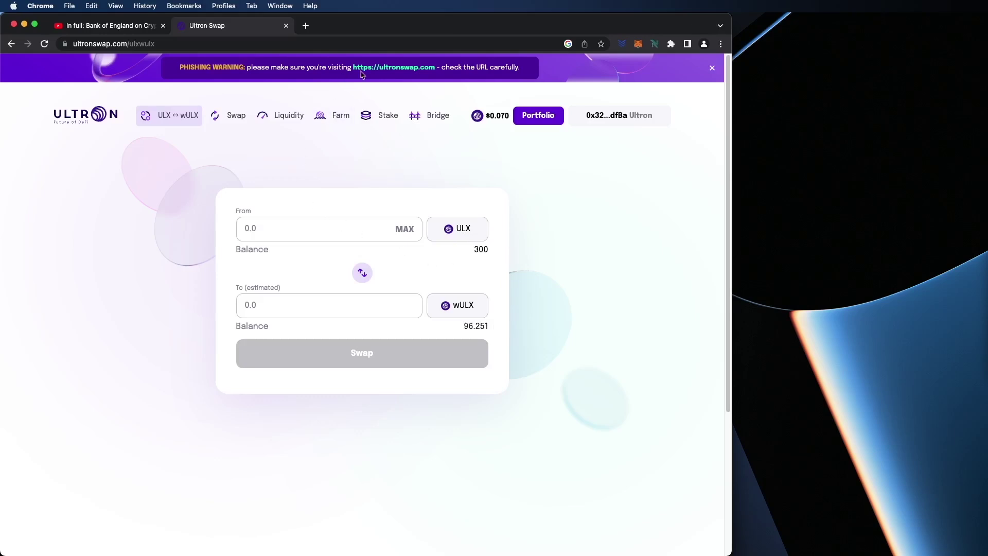
left_click(384, 125)
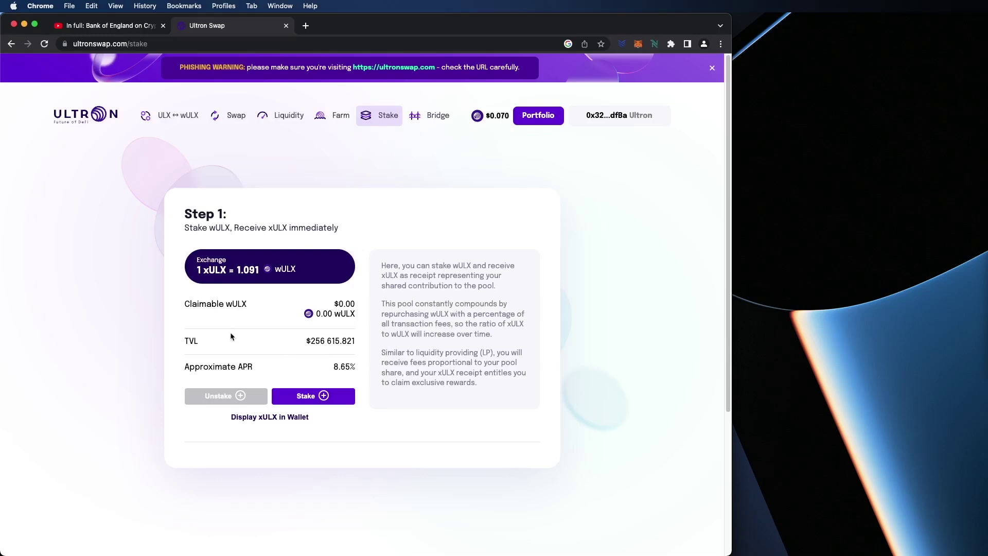
Step: Stake the full 96.251 wULX balance and approve the stake in MetaMask
left_click(333, 399)
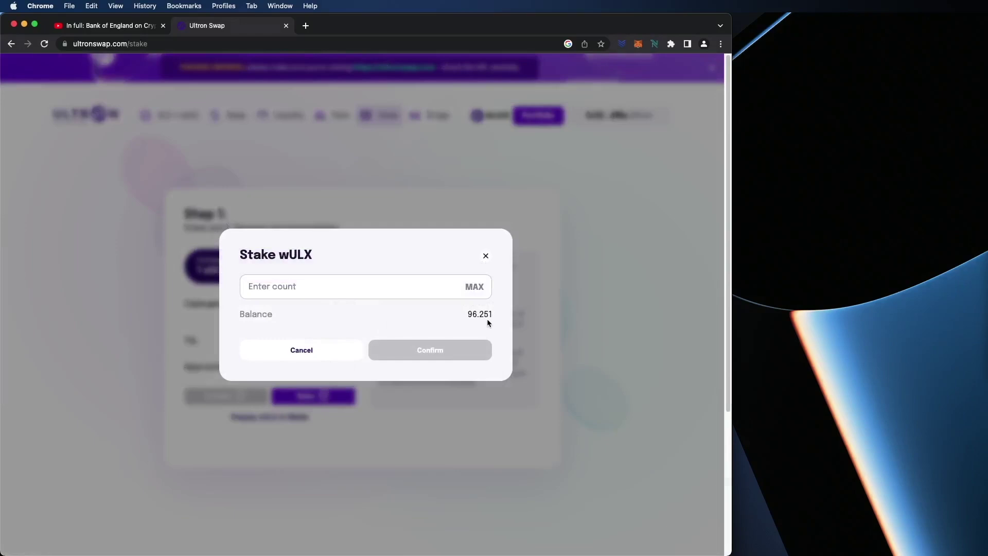
left_click(478, 288)
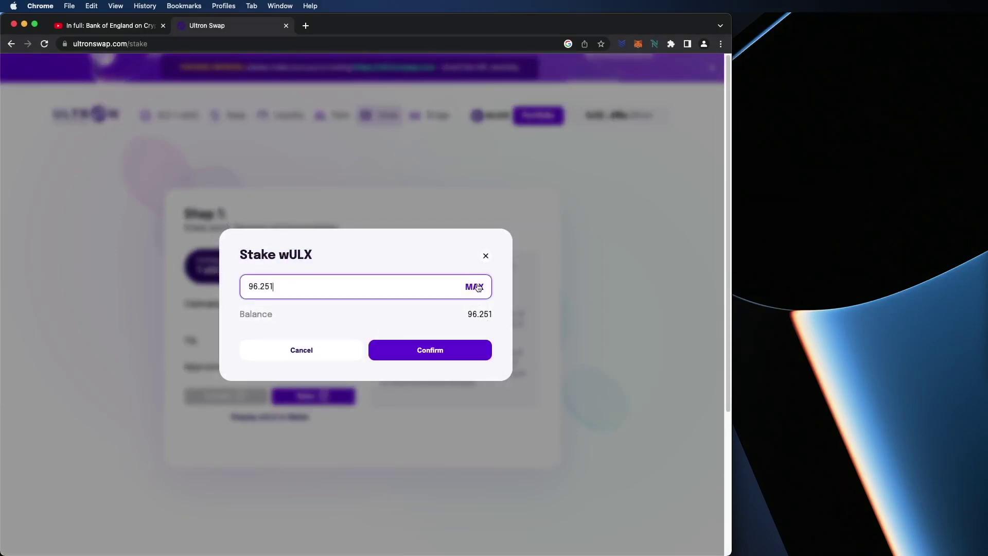
left_click(439, 355)
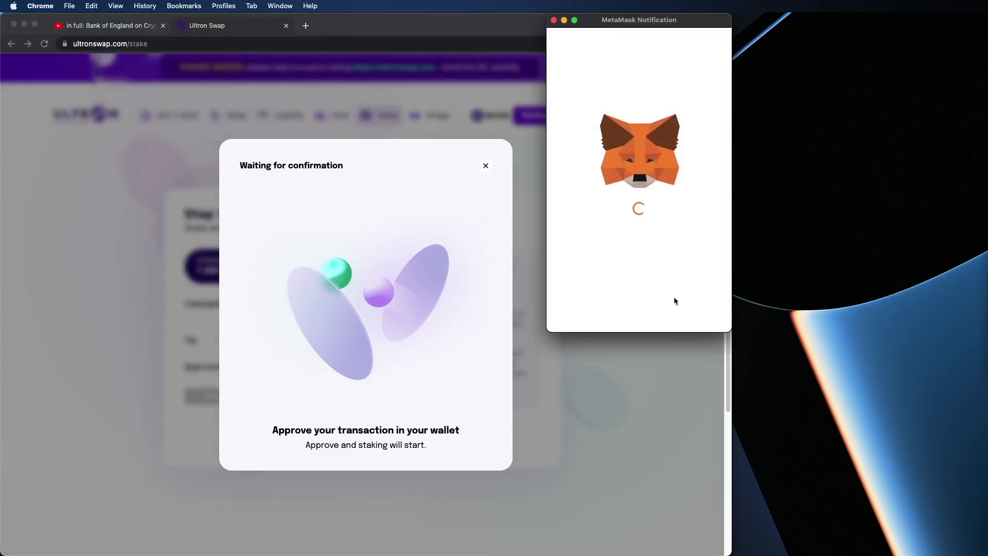
scroll(675, 304, "down", 1)
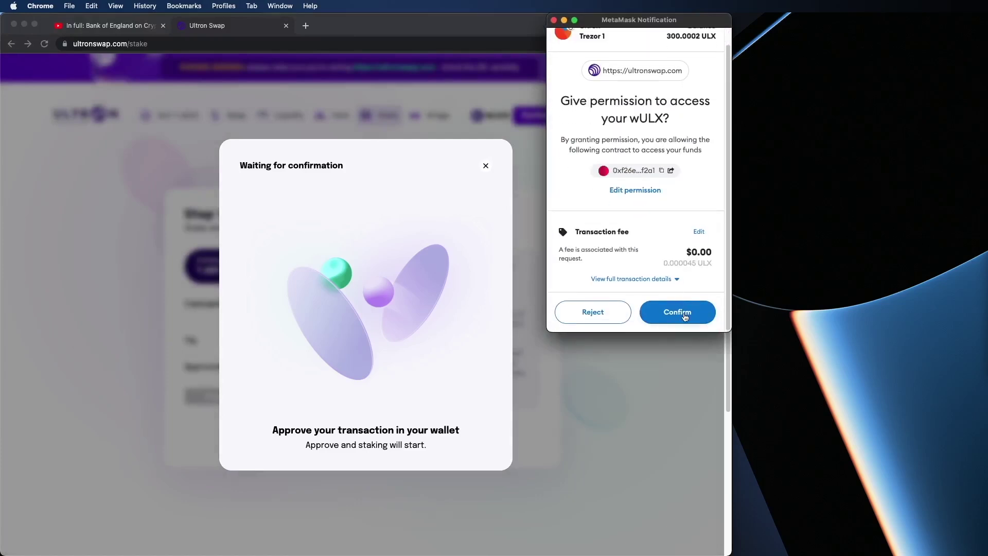
left_click(684, 314)
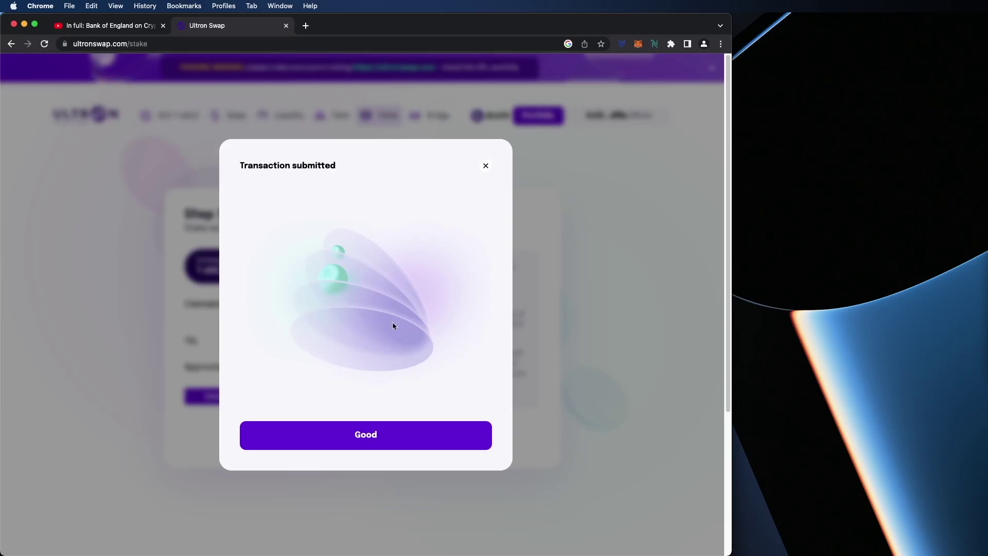
left_click(358, 437)
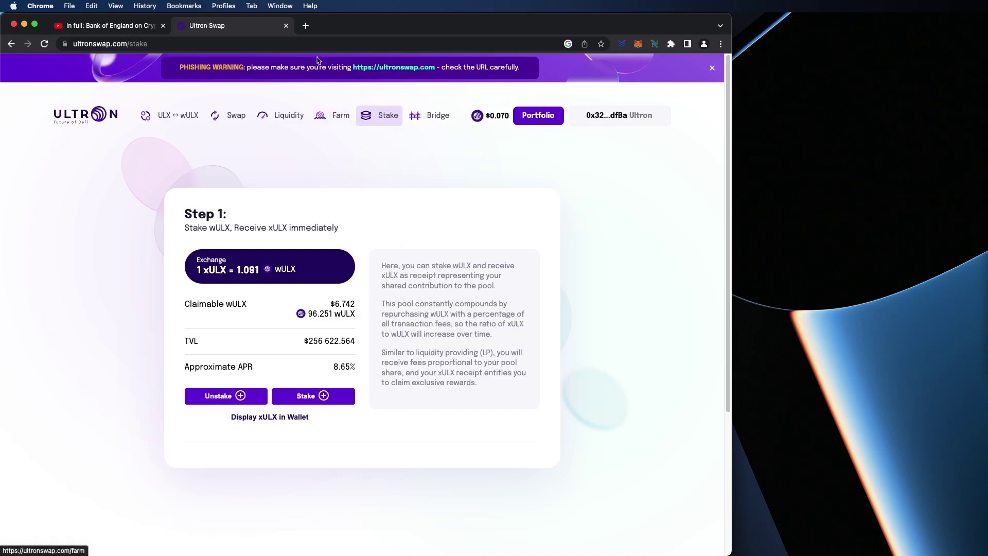
Step: After checking the 96.251 wULX stake, switch to the Swap page
left_click(237, 116)
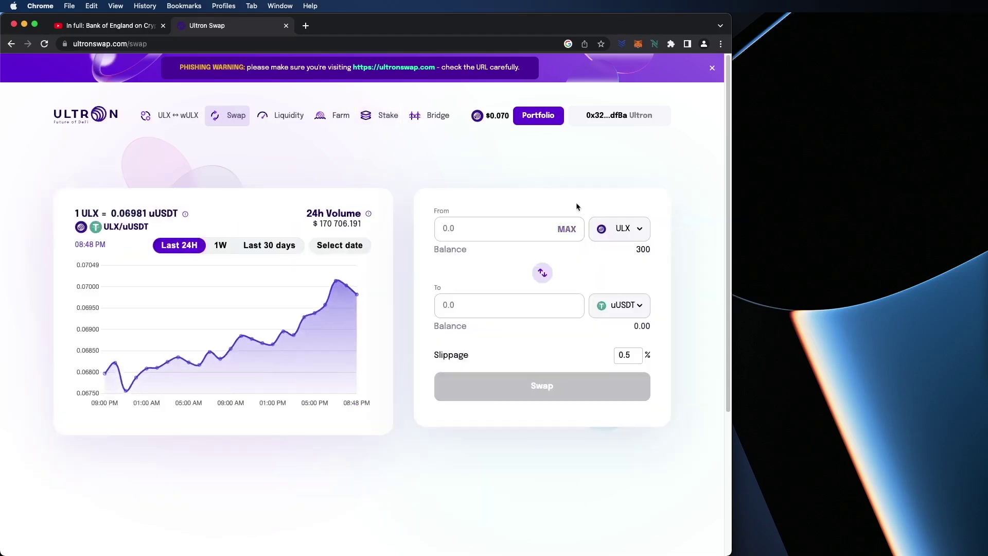
Step: Keep uUSDT as the token to receive for the ULX swap
left_click(638, 311)
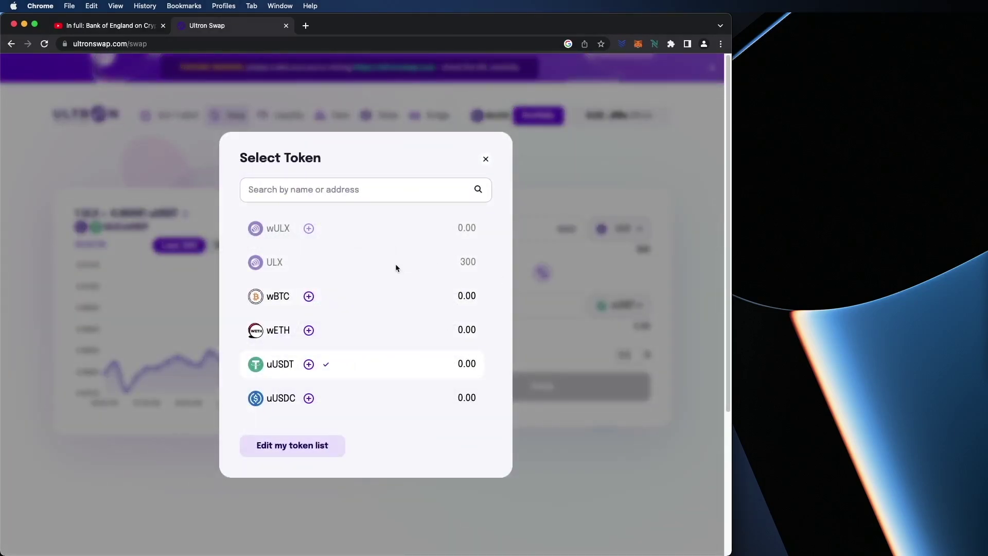
scroll(396, 265, "down", 3)
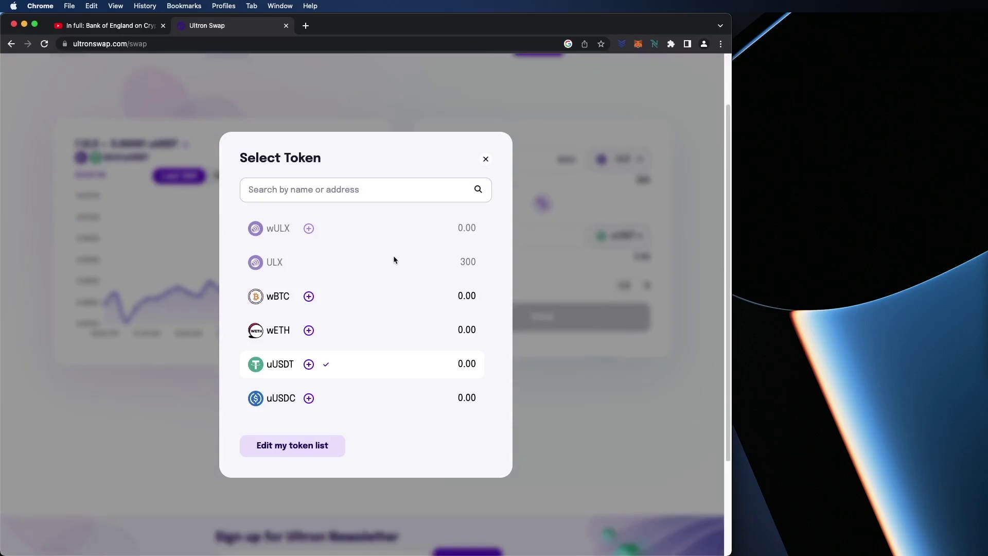
scroll(393, 258, "up", 3)
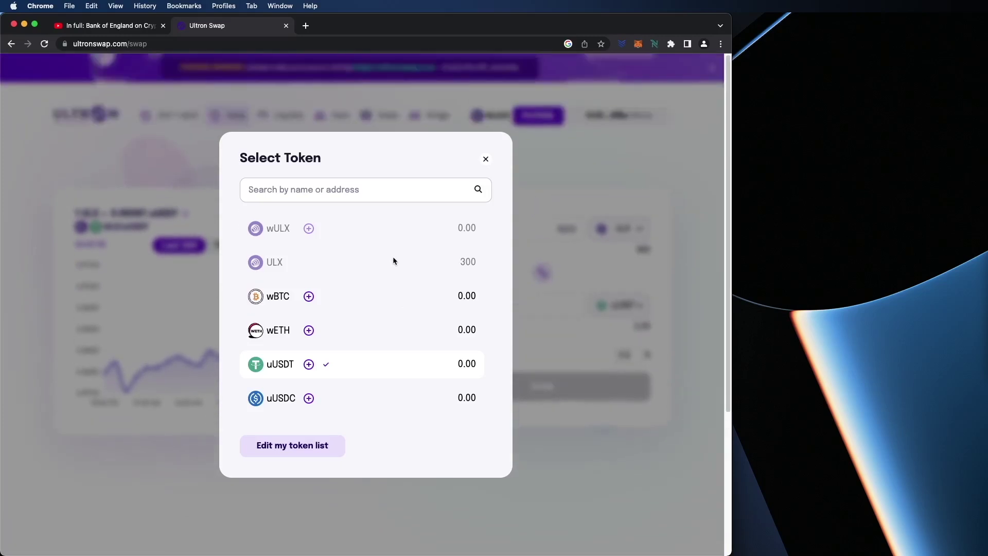
left_click(485, 160)
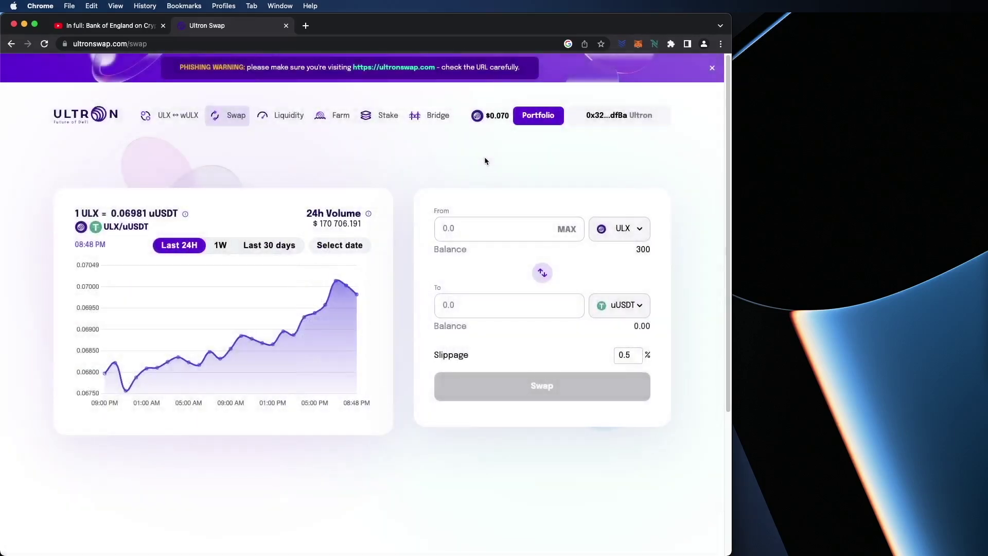
left_click(291, 118)
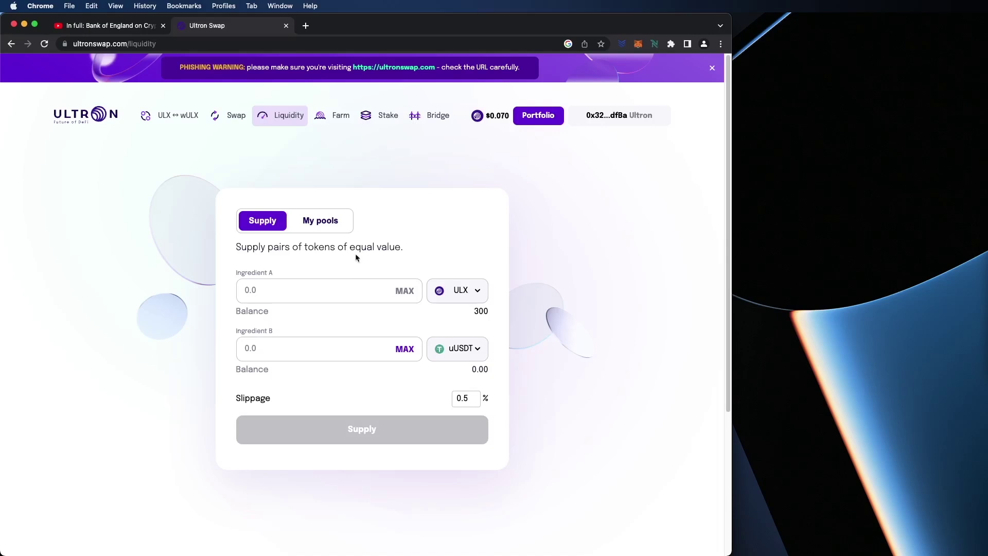
left_click(472, 354)
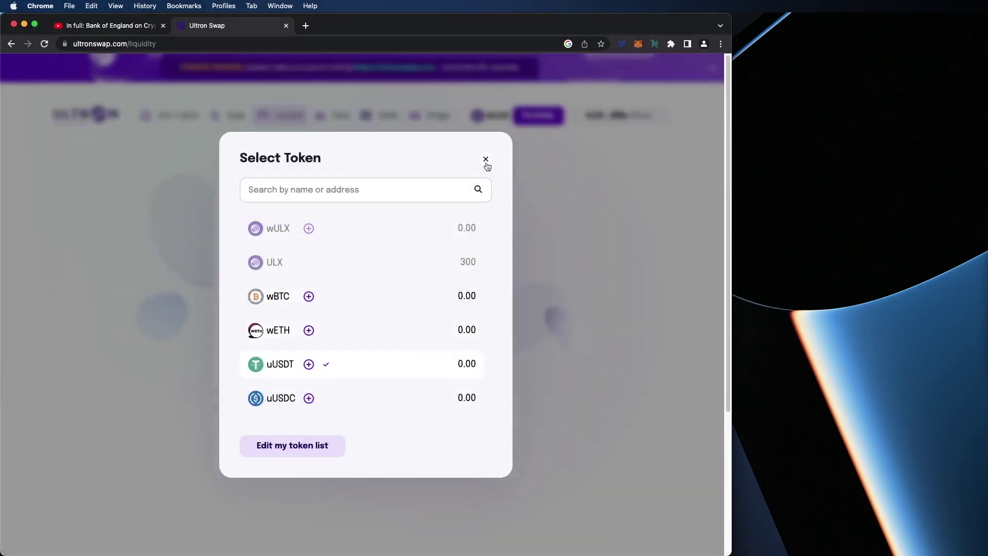
left_click(486, 160)
Step: Swap 150 ULX for uUSDT and confirm the transaction in MetaMask
left_click(229, 115)
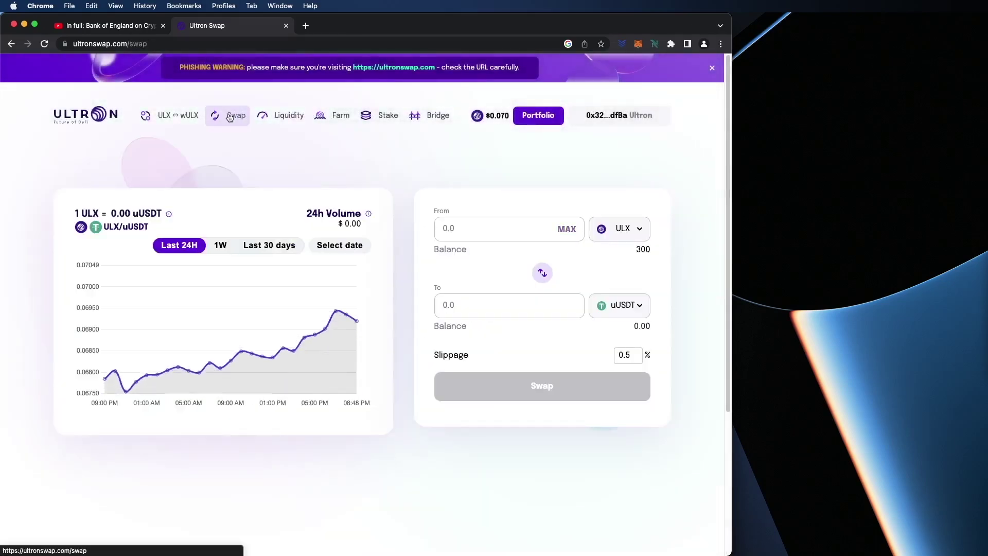
left_click(539, 229)
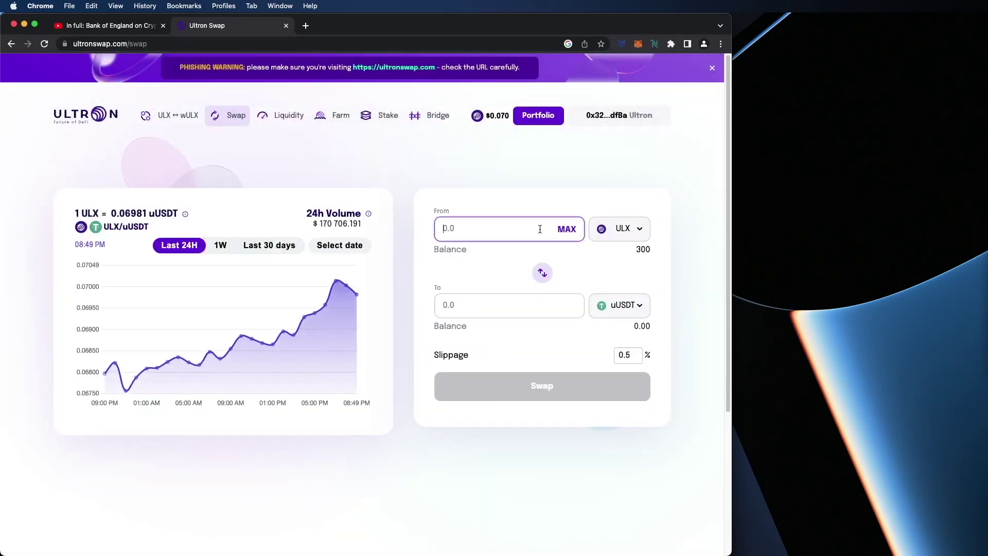
type("150")
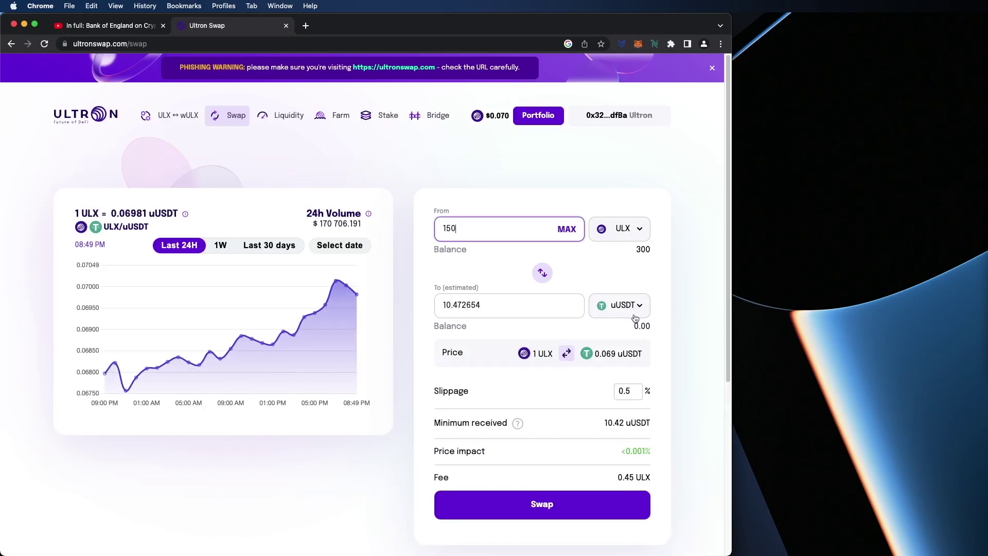
left_click(572, 513)
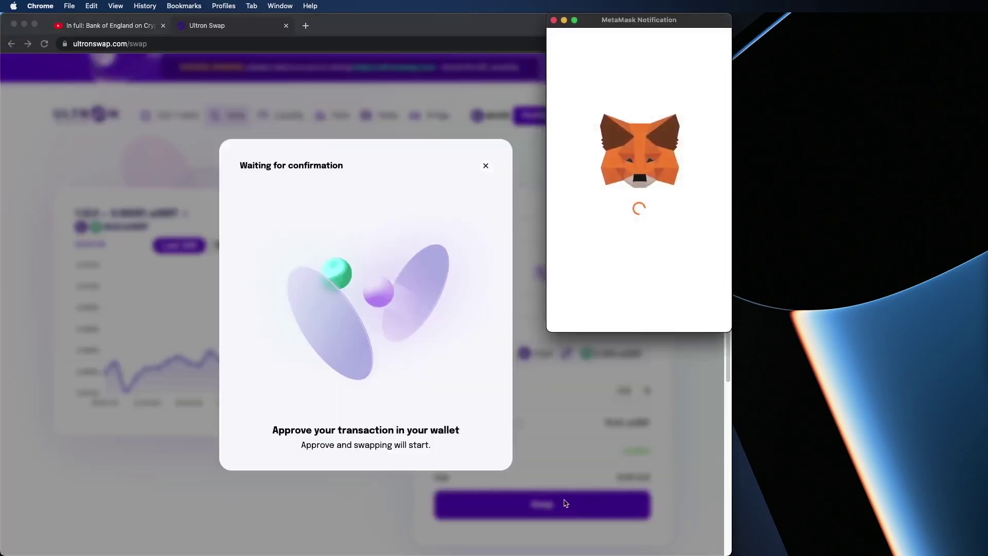
scroll(635, 294, "down", 3)
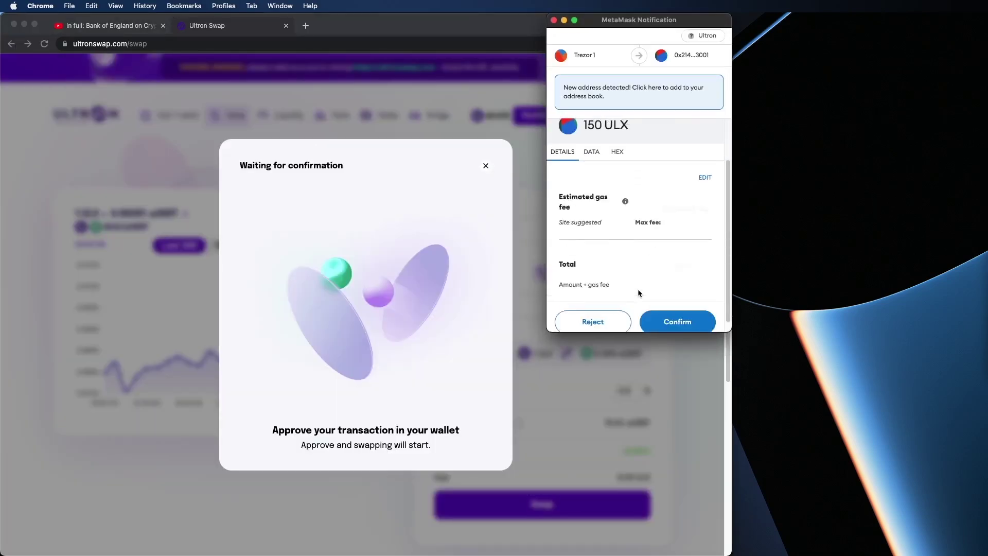
left_click(677, 312)
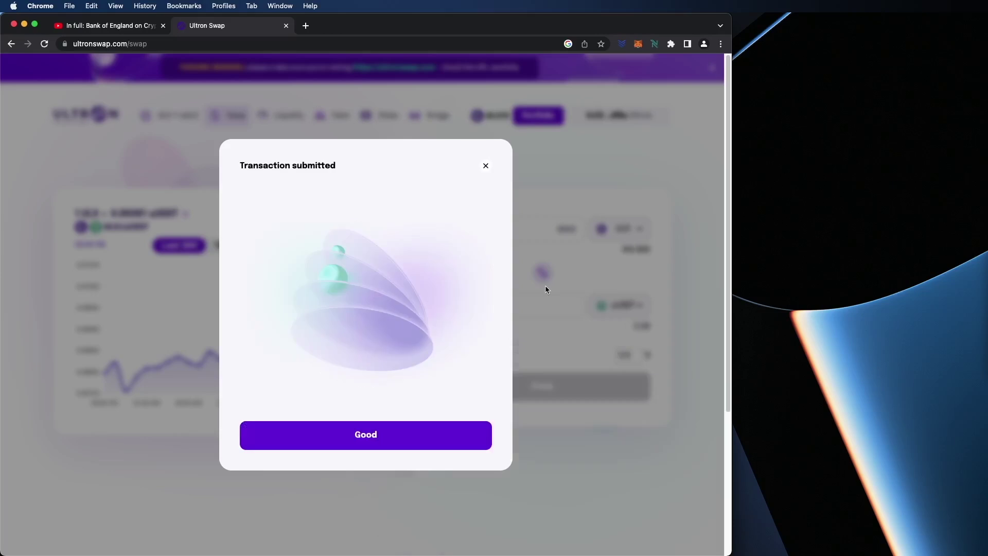
left_click(393, 442)
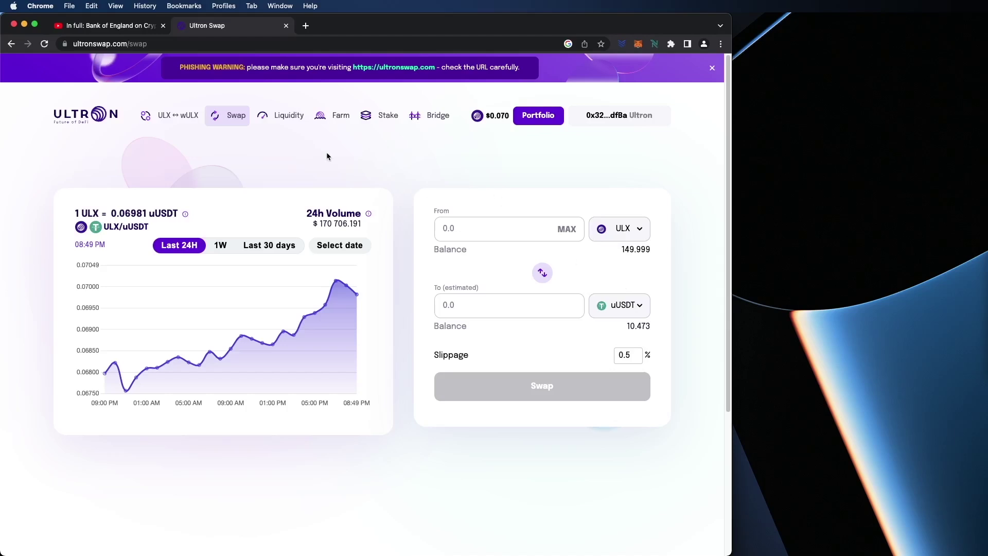
Step: On the Liquidity page, pair ULX with the full 10.472654 uUSDT balance using MAX
left_click(282, 119)
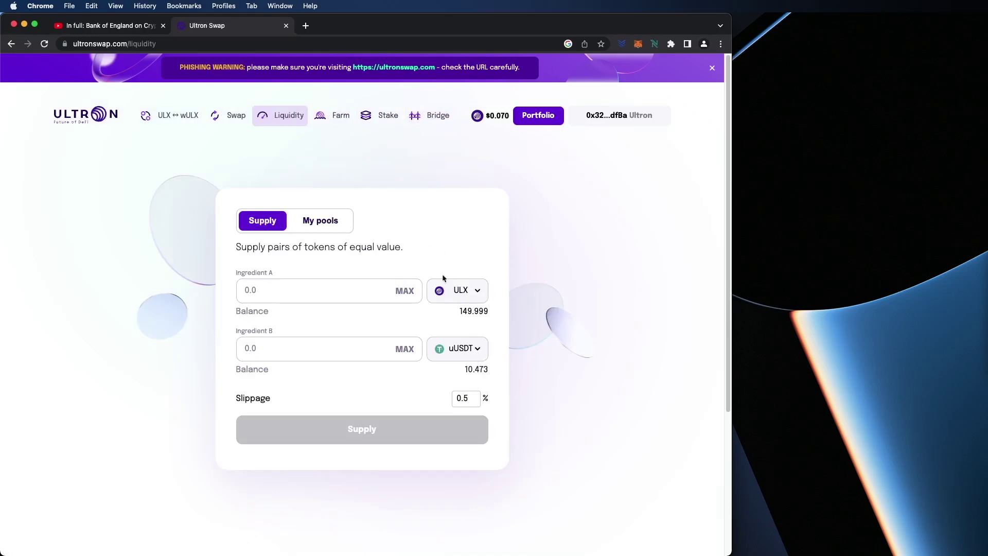
left_click(478, 350)
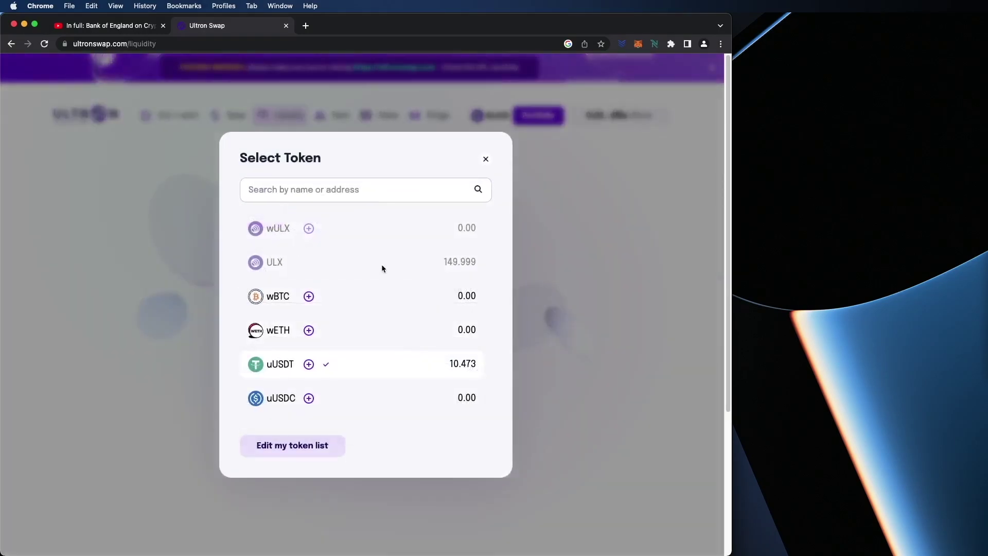
scroll(421, 331, "down", 5)
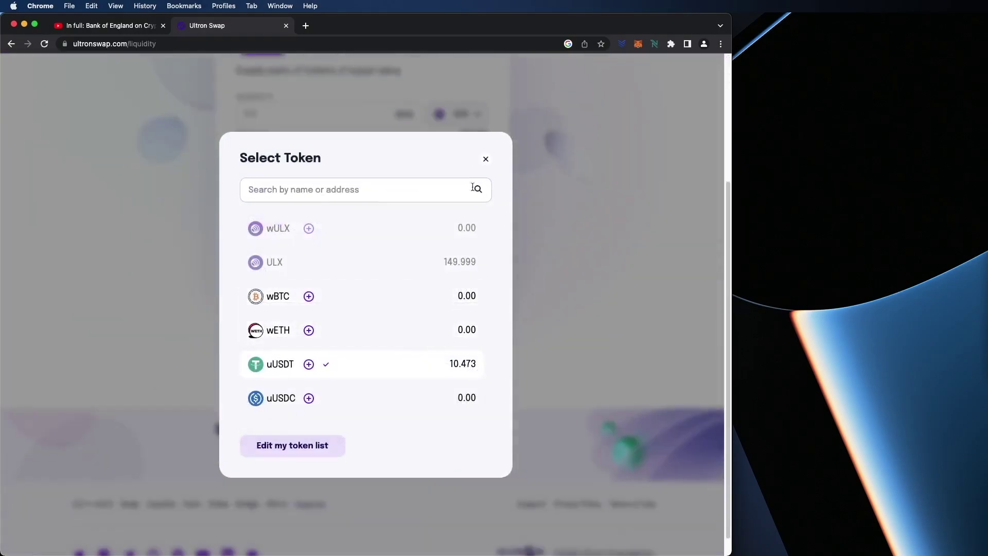
left_click(487, 160)
scroll(517, 215, "up", 2)
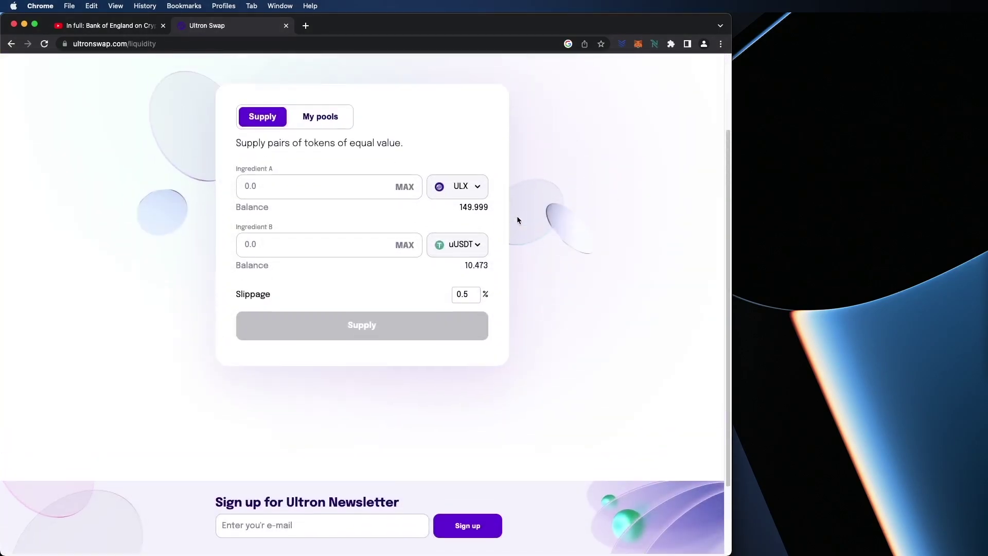
scroll(519, 218, "up", 3)
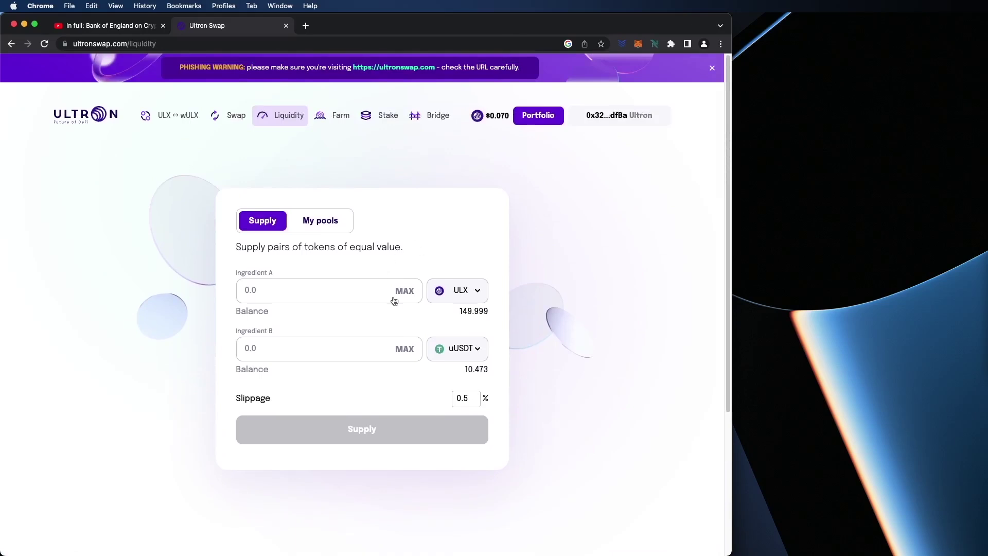
left_click(407, 350)
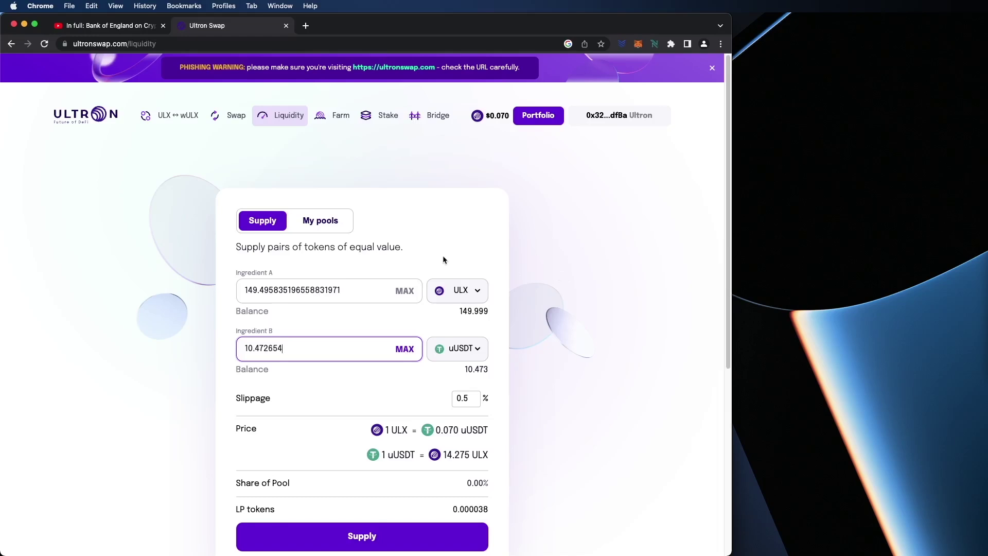
scroll(508, 282, "down", 2)
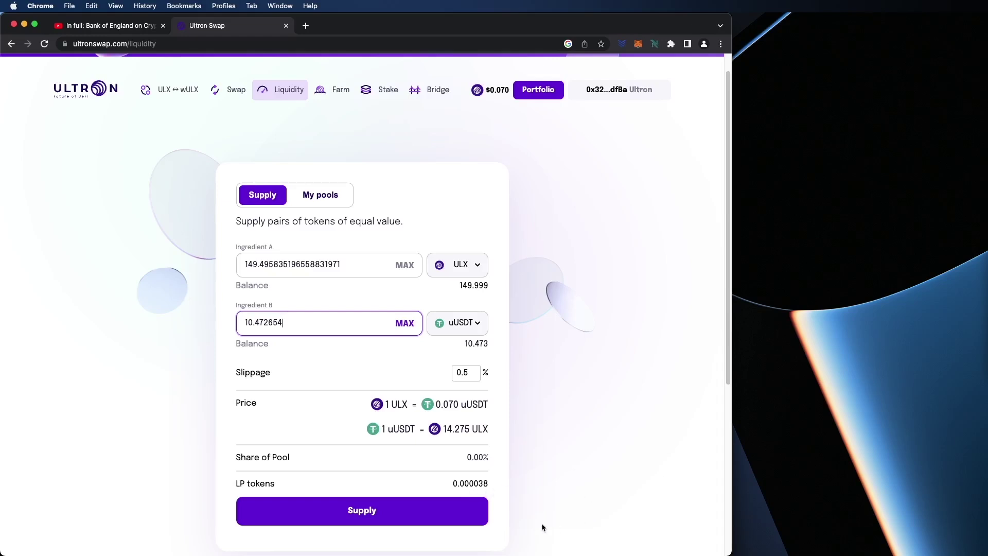
Step: Supply the ULX–uUSDT liquidity and approve uUSDT spending in MetaMask
left_click(383, 511)
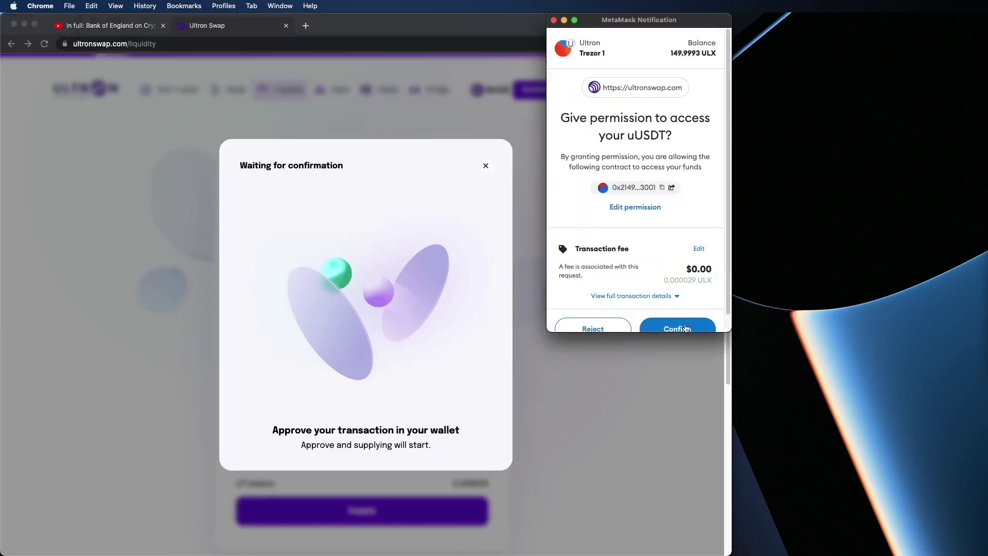
left_click(685, 328)
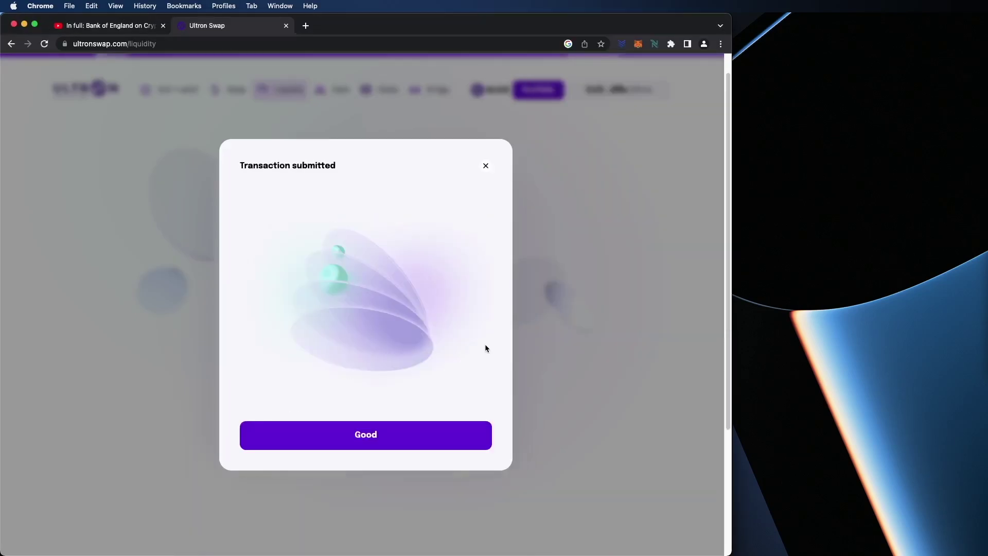
left_click(383, 438)
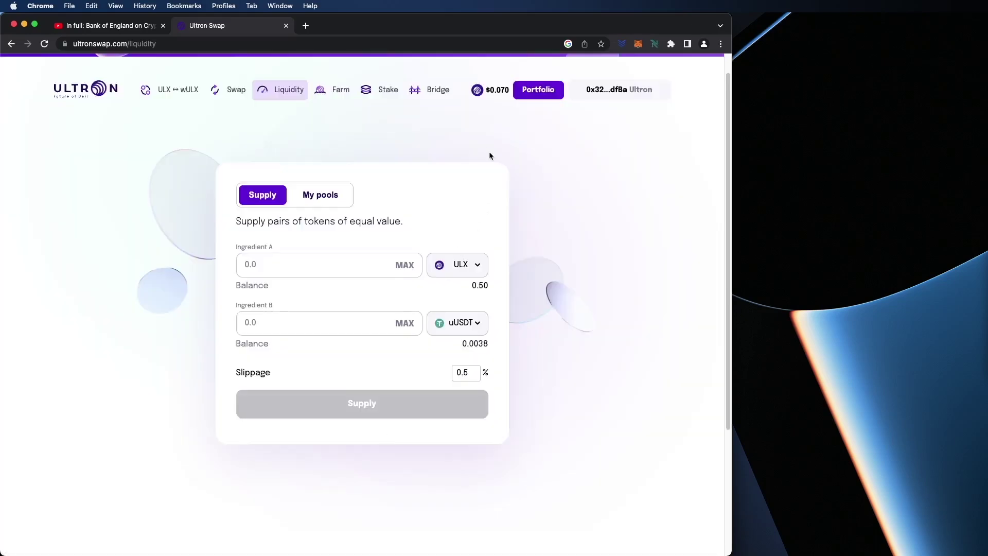
Step: Check the 0.000038 ULX - uUSDT position under My pools, then open Farms
left_click(325, 205)
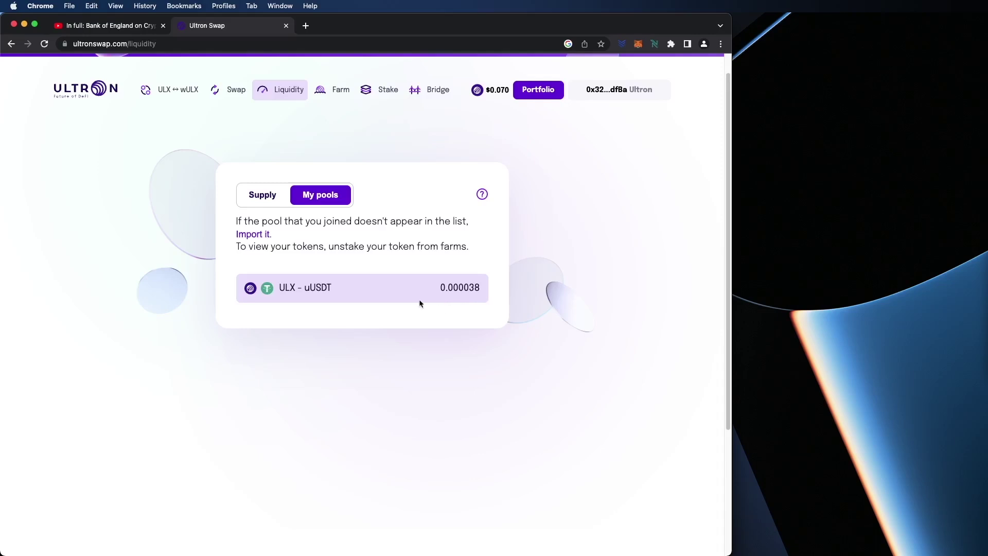
scroll(363, 154, "down", 5)
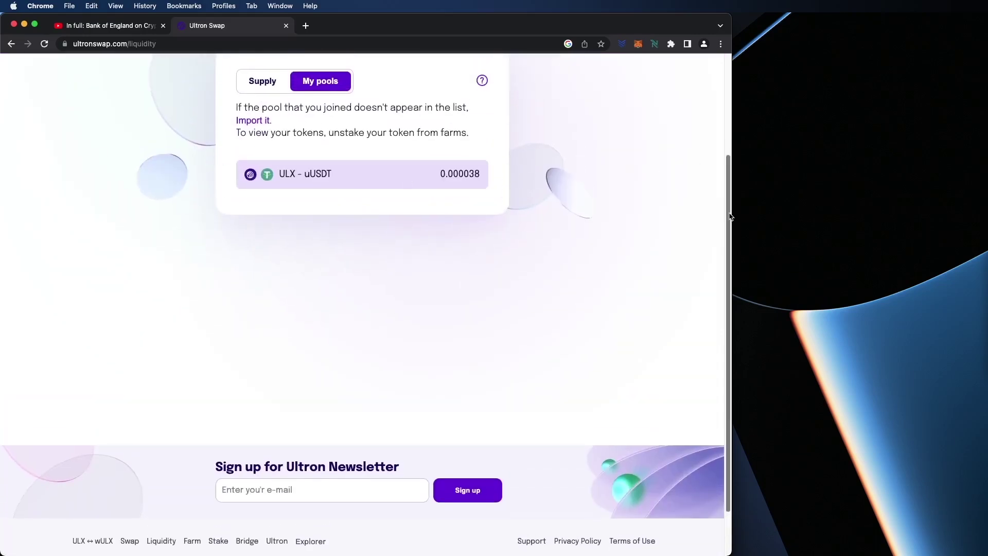
left_click_drag(728, 165, 407, 67)
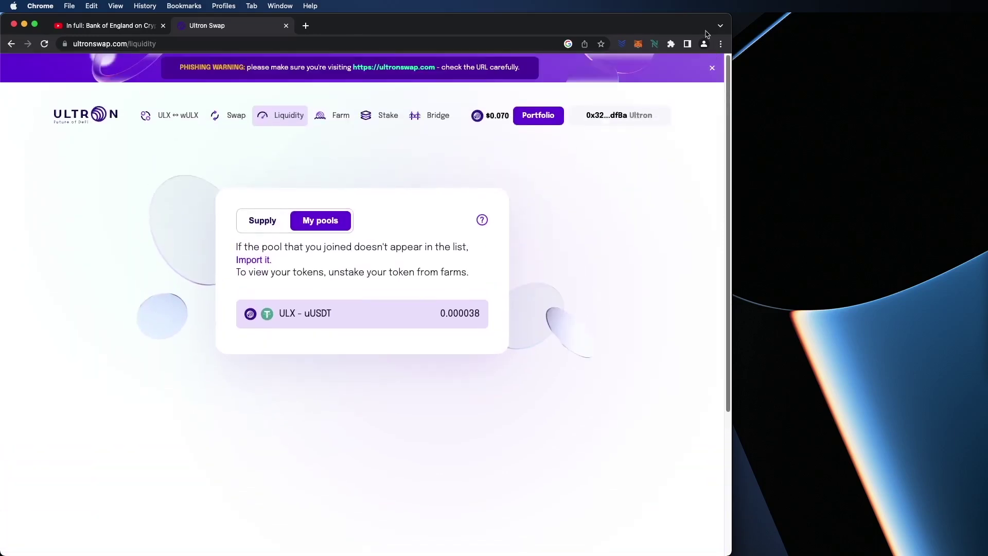
left_click(332, 118)
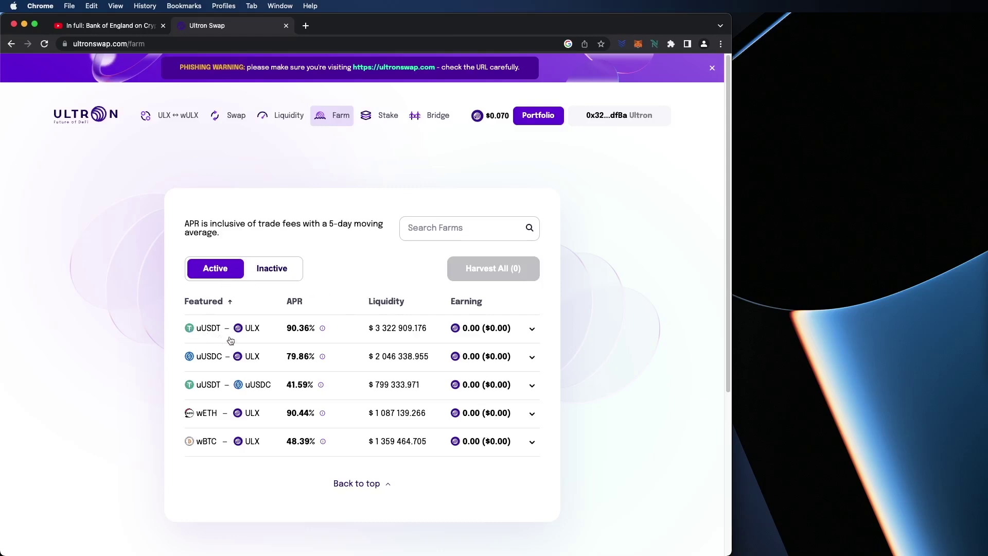
Step: Stake the full 0.000038 uUSDT-ULX LP balance in the uUSDT–ULX farm, approving in MetaMask
left_click(253, 329)
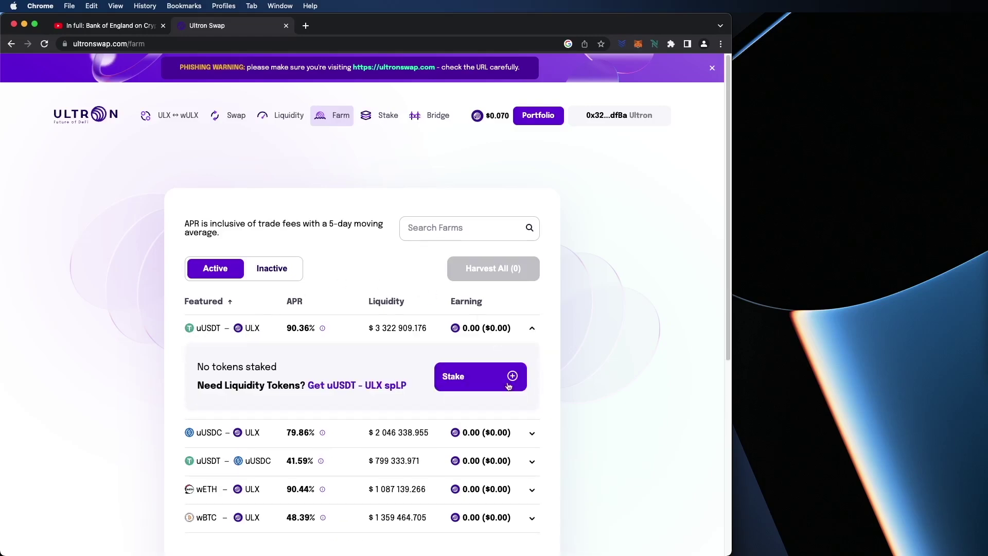
left_click(483, 387)
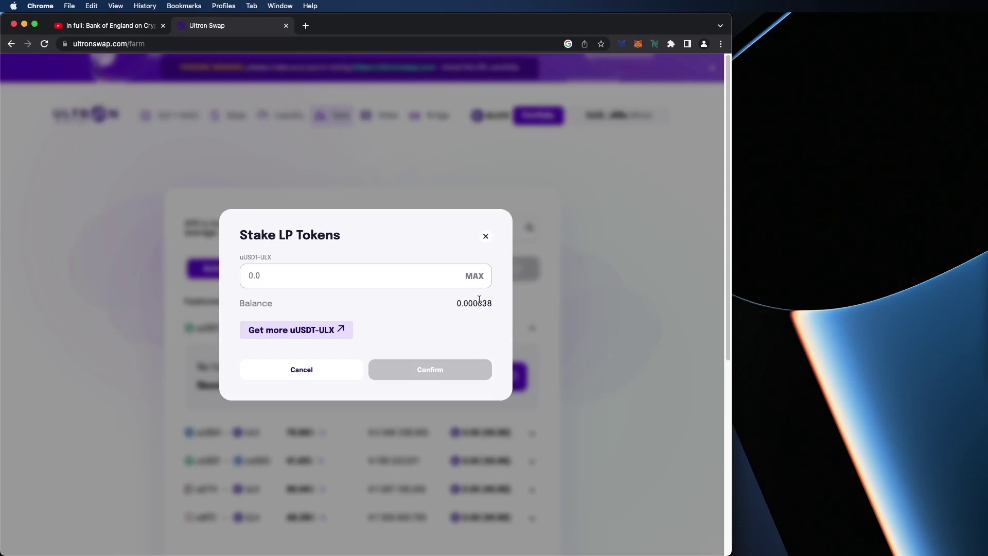
left_click(473, 276)
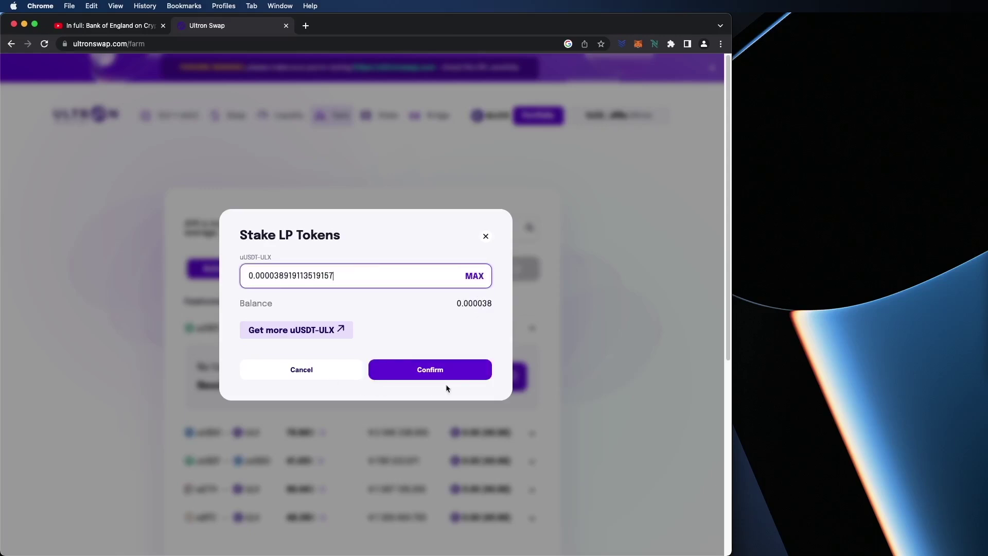
left_click(453, 370)
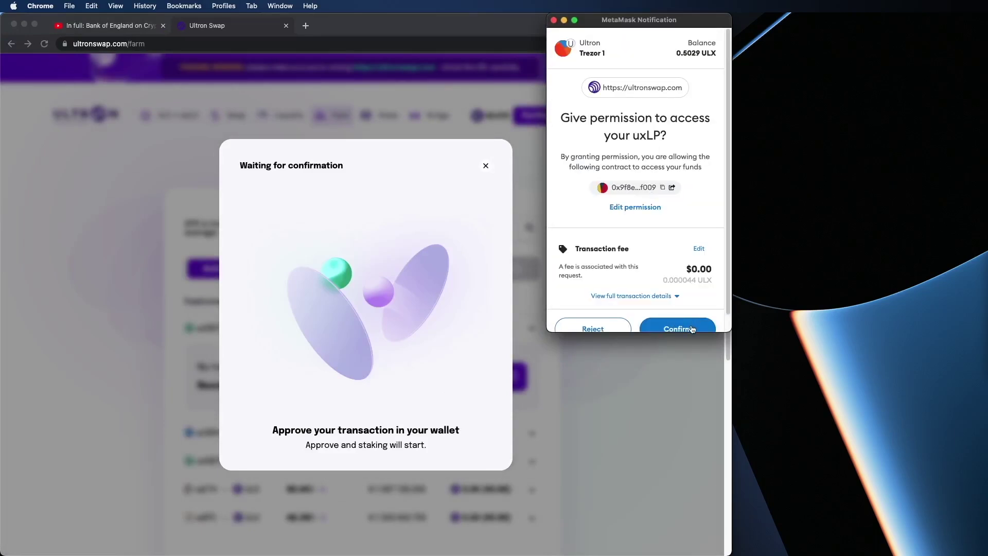
left_click(692, 329)
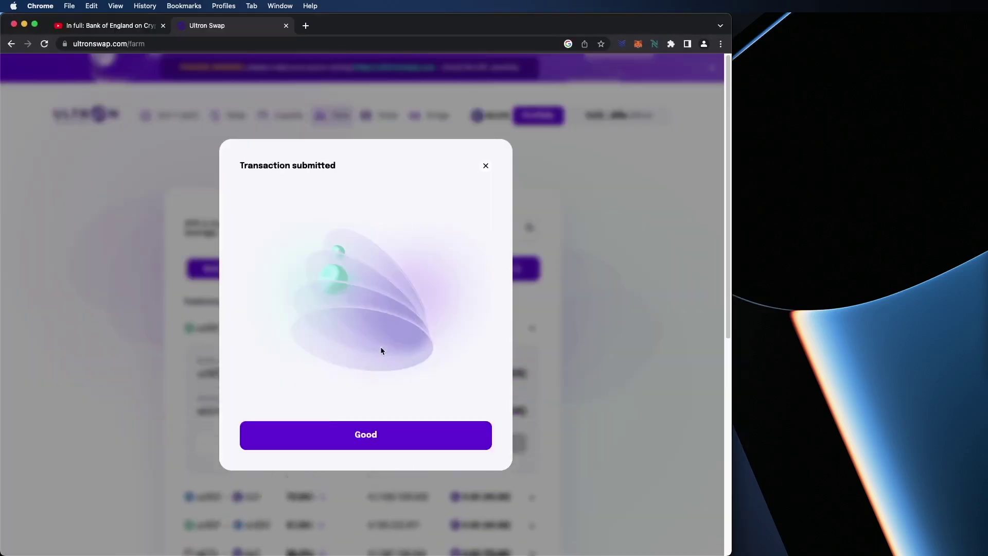
left_click(377, 444)
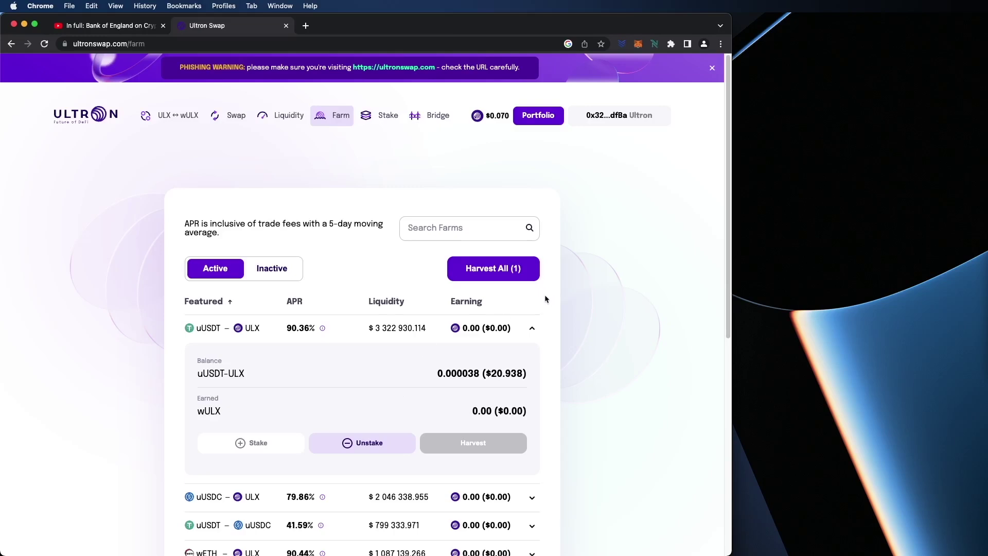
Step: Re-expand the uUSDT–ULX farm row to see 0.00018 wULX earned, then collapse it
left_click(530, 328)
left_click(532, 331)
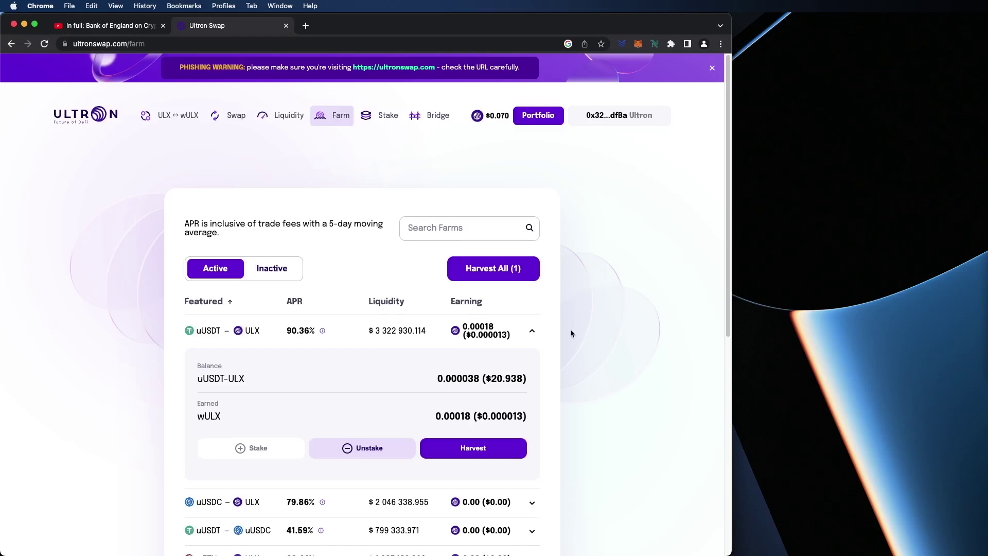
left_click(504, 333)
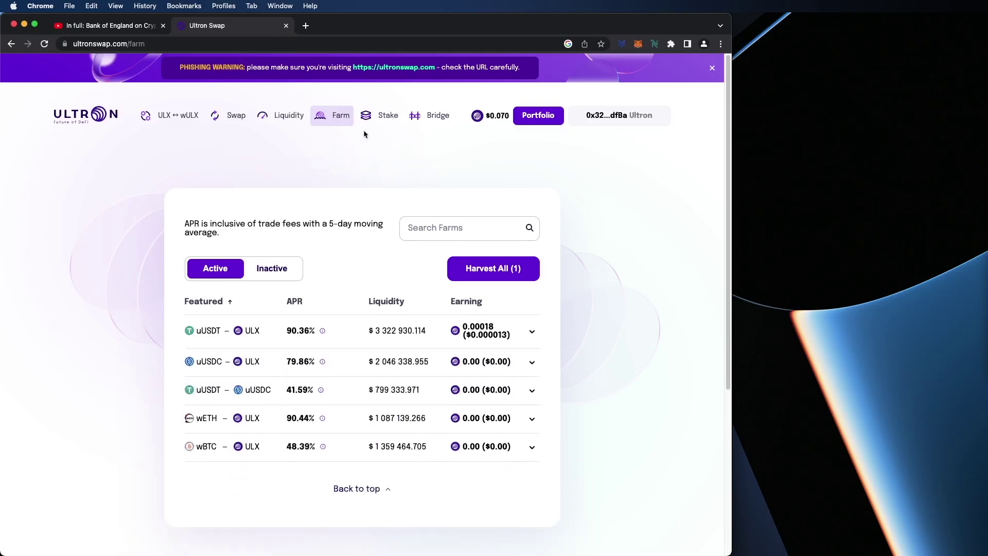